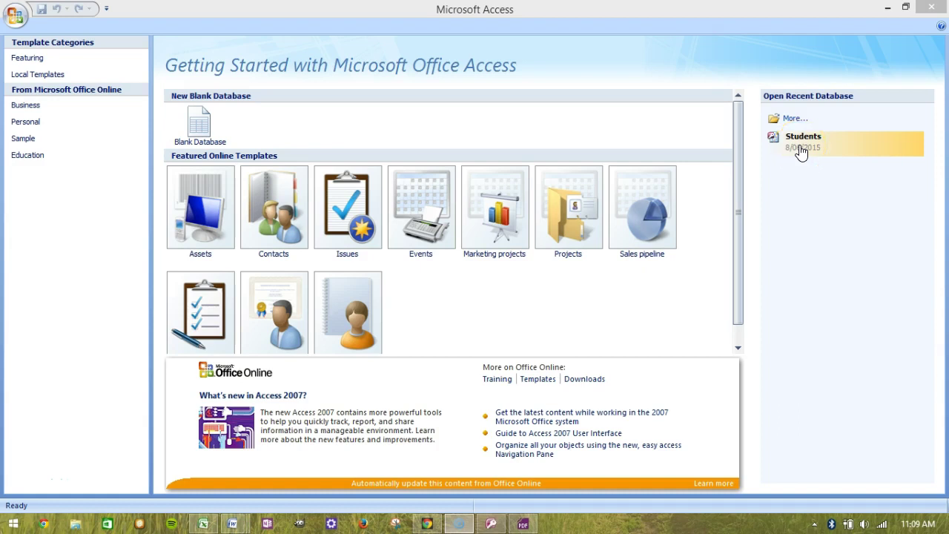
Step: Open the recent Students database and launch the Form Wizard from More Forms
{"action": "left_click", "coordinate": [802, 141]}
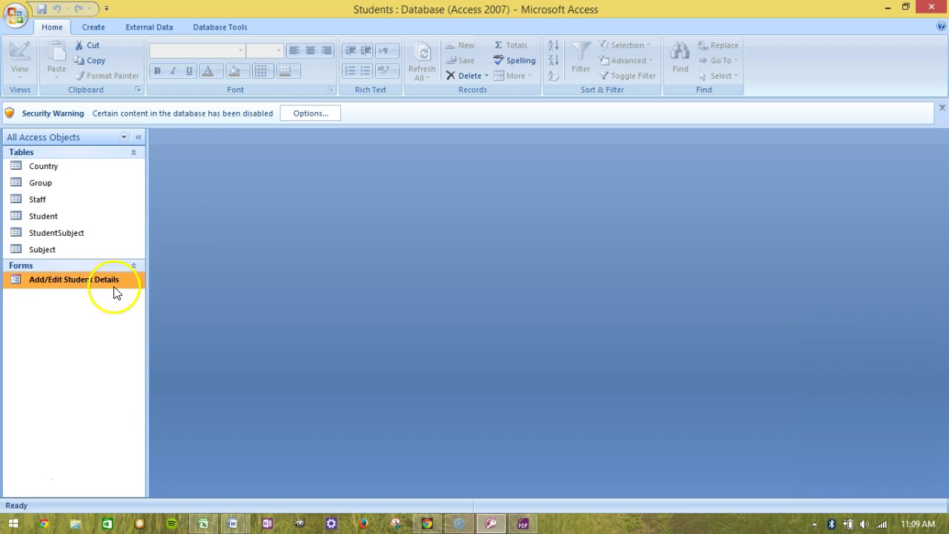
{"action": "left_click", "coordinate": [97, 27]}
{"action": "left_click", "coordinate": [302, 76]}
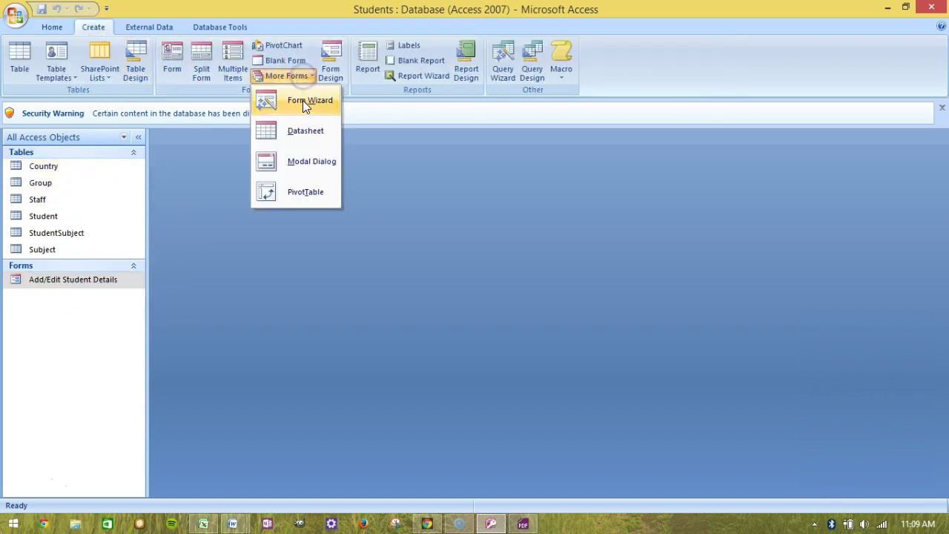
{"action": "left_click", "coordinate": [303, 101]}
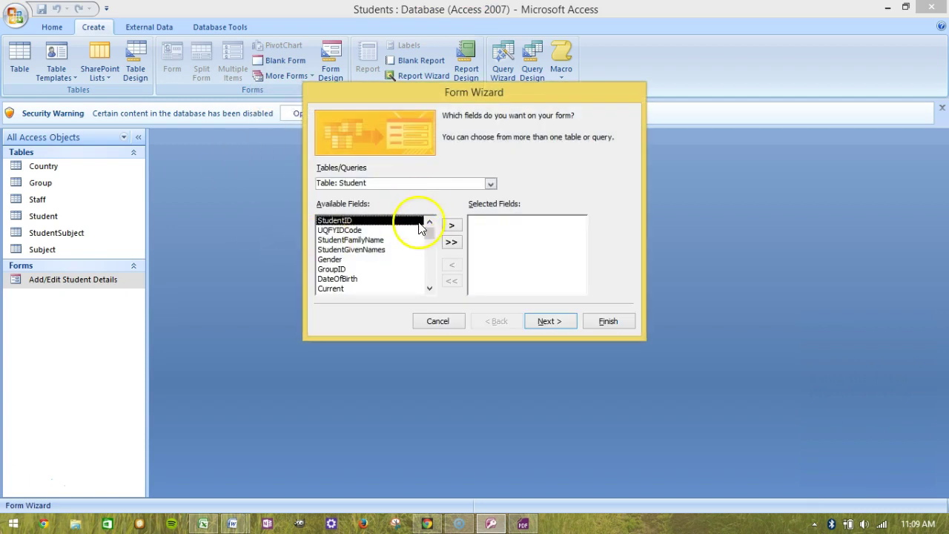
Step: Use the Group table with all its fields as the form source and advance to the layout choice
{"action": "left_click", "coordinate": [489, 184]}
{"action": "left_click", "coordinate": [462, 209]}
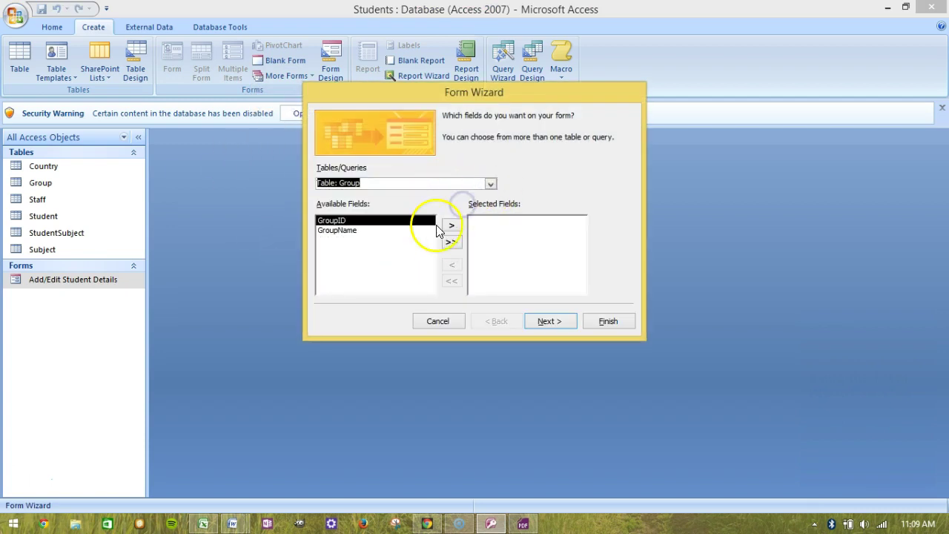
{"action": "left_click", "coordinate": [451, 241]}
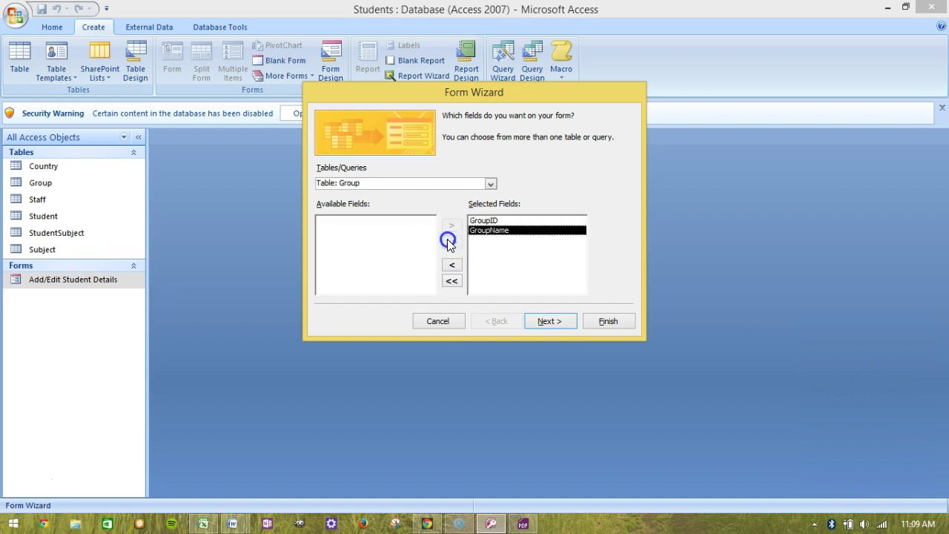
{"action": "left_click", "coordinate": [545, 322]}
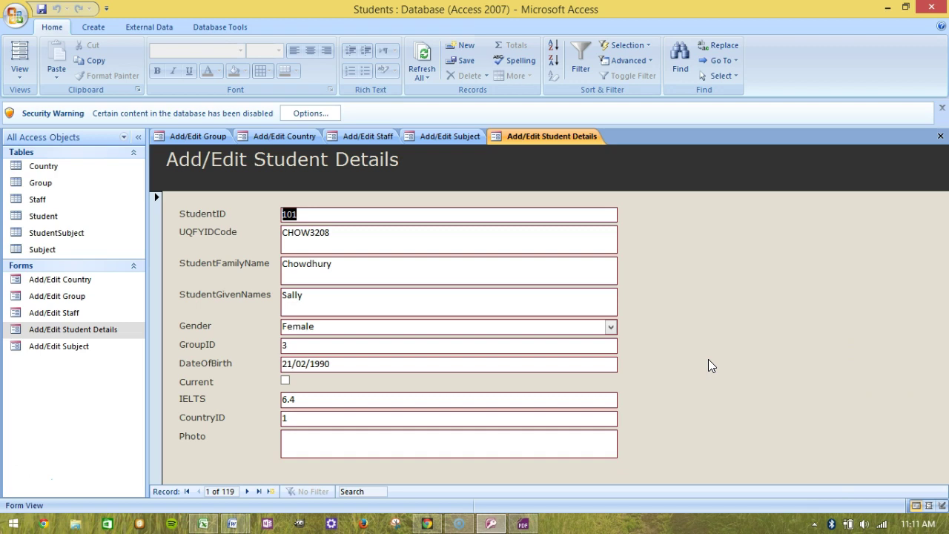
Step: Show the Add/Edit Student Details form in Form View at record 1 of 119, StudentID 101
{"action": "key", "text": "alt"}
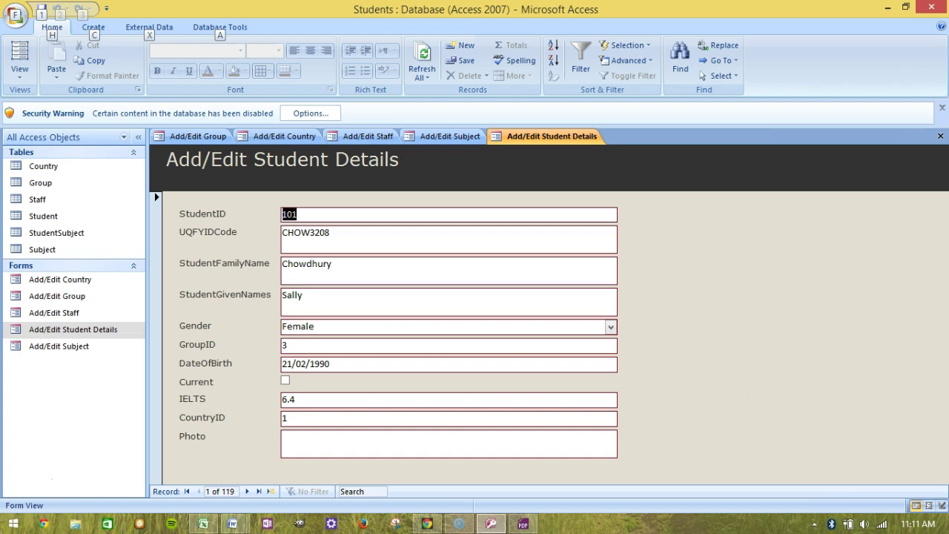
{"action": "key", "text": "h"}
{"action": "left_click", "coordinate": [244, 265]}
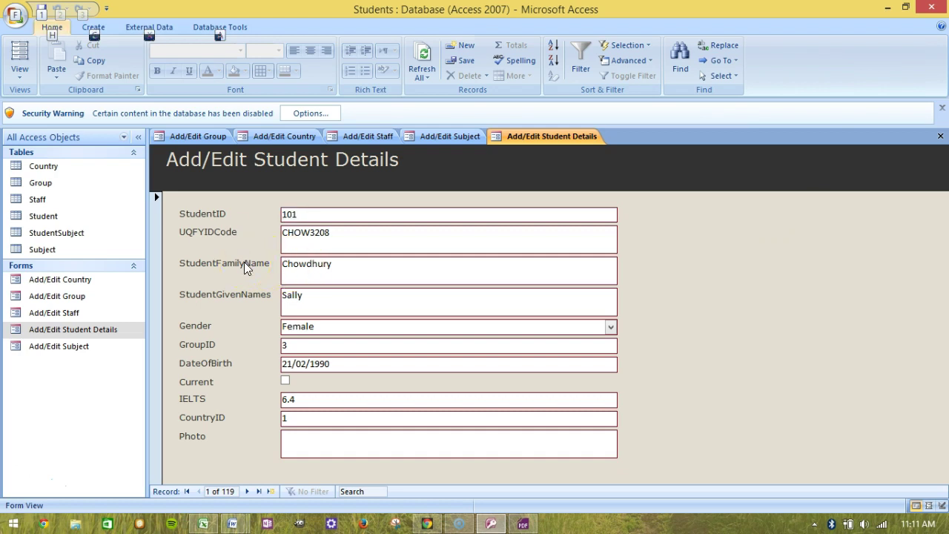
{"action": "key", "text": "Escape"}
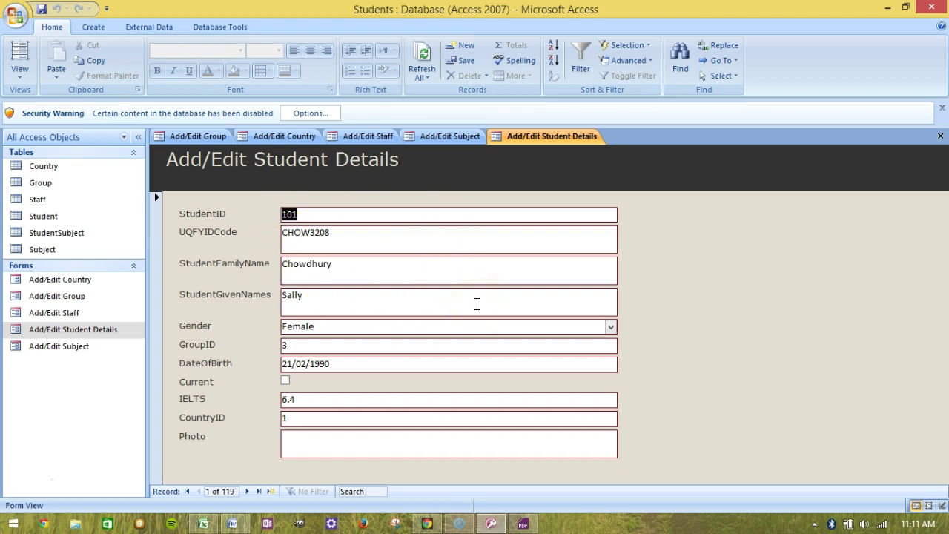
{"action": "left_click", "coordinate": [19, 71]}
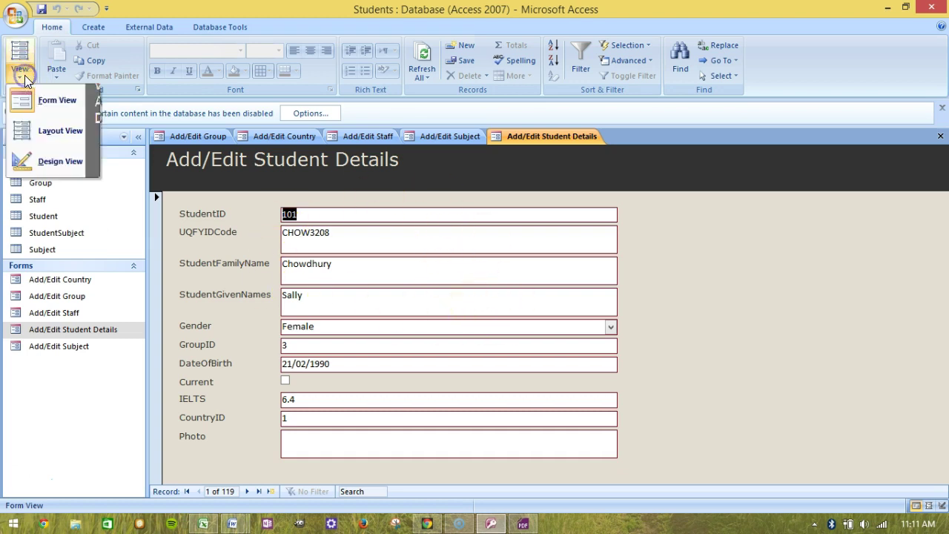
Step: Switch the Student Details form to Design View and add an unbound text box right of DateOfBirth
{"action": "left_click", "coordinate": [40, 161]}
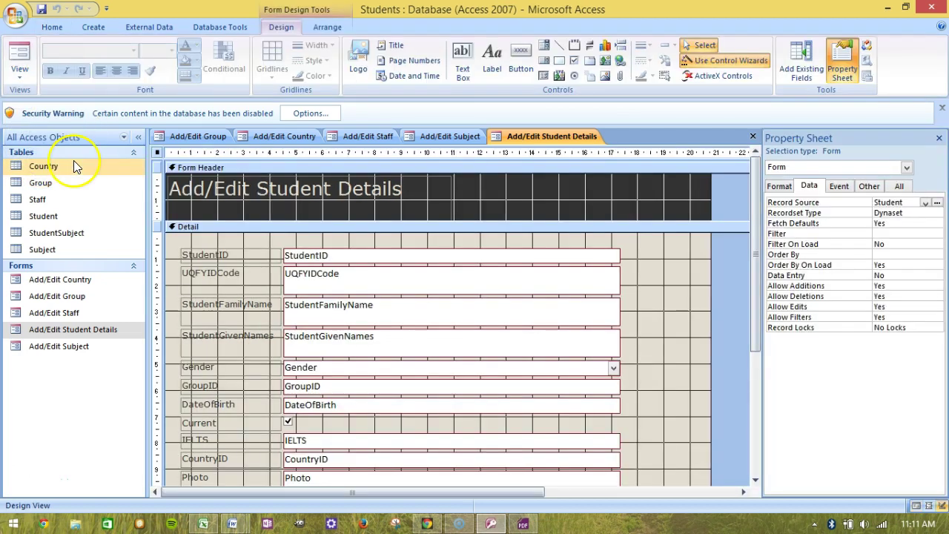
{"action": "left_click", "coordinate": [461, 60]}
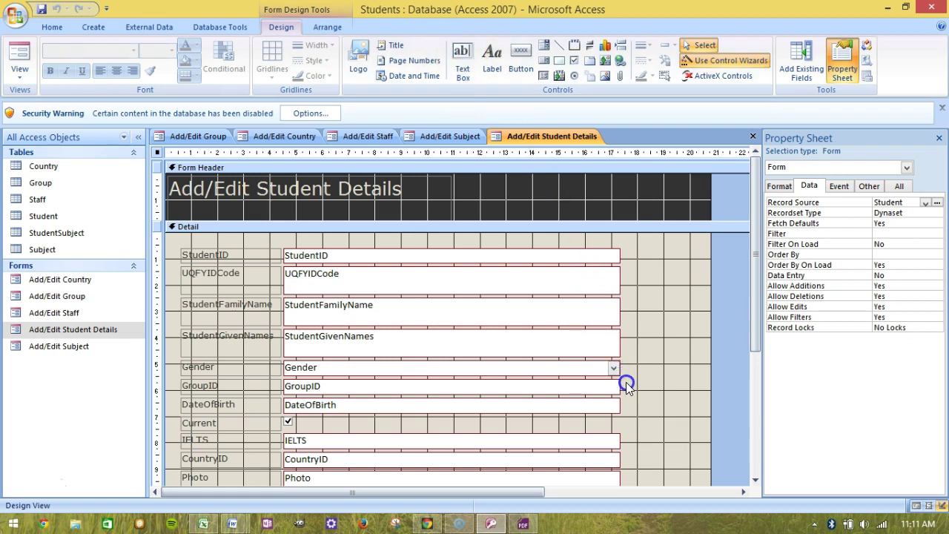
{"action": "left_click", "coordinate": [462, 59]}
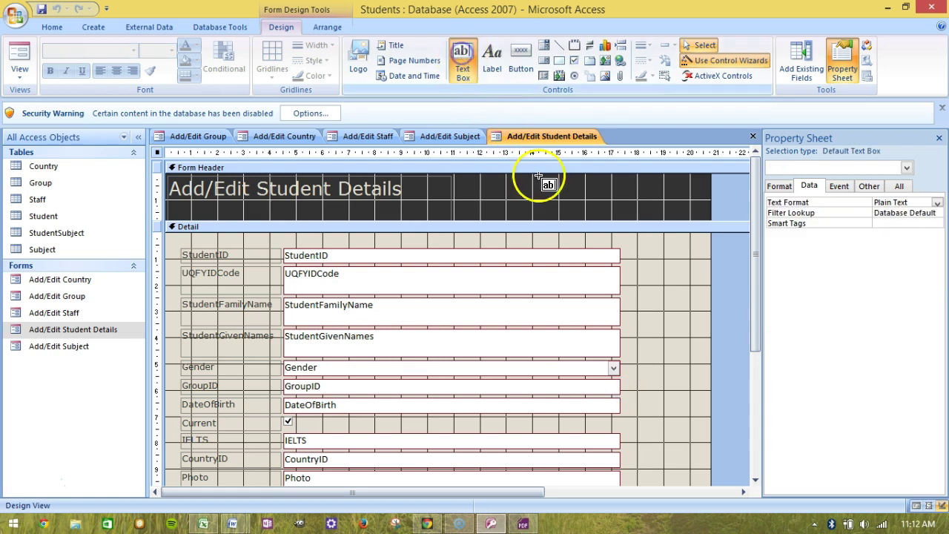
{"action": "left_click", "coordinate": [623, 395]}
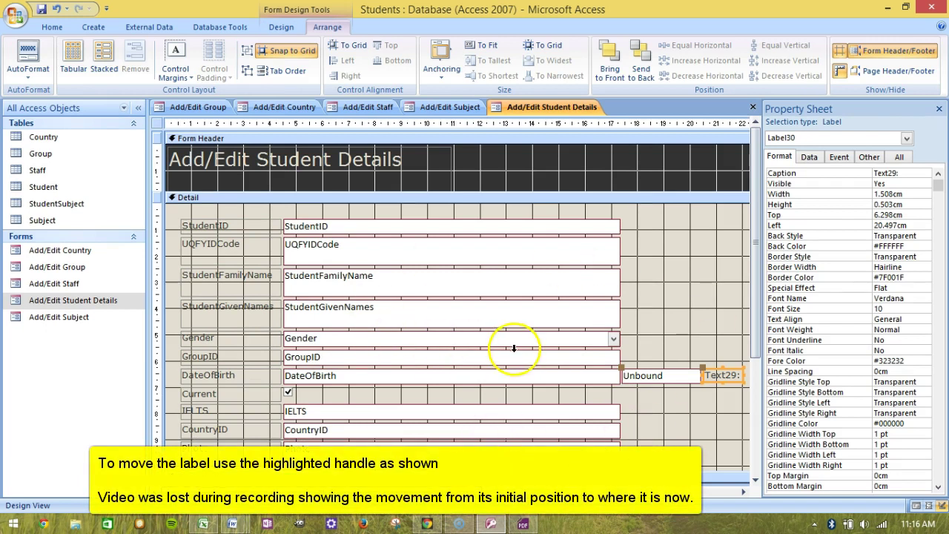
Step: Move the new text box's label to the right and change its caption to 'years'
{"action": "mouse_move", "coordinate": [703, 369]}
{"action": "left_mouse_down"}
{"action": "mouse_move", "coordinate": [682, 402]}
{"action": "mouse_move", "coordinate": [649, 400]}
{"action": "mouse_move", "coordinate": [702, 390]}
{"action": "mouse_move", "coordinate": [703, 370]}
{"action": "left_mouse_up"}
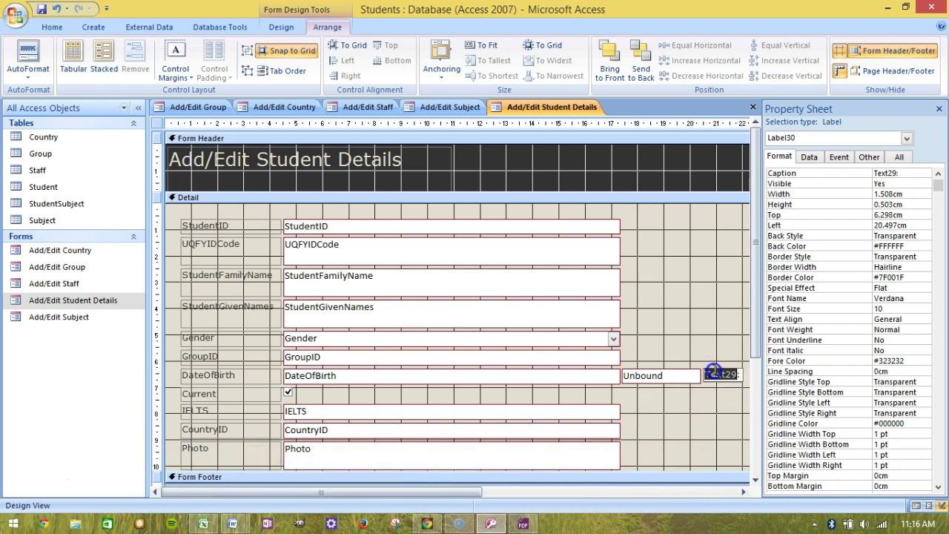
{"action": "type", "text": "years"}
{"action": "key", "text": "Return"}
Step: Select the unbound text box and show its Data properties in the Property Sheet
{"action": "left_click", "coordinate": [651, 375]}
{"action": "left_click", "coordinate": [652, 376]}
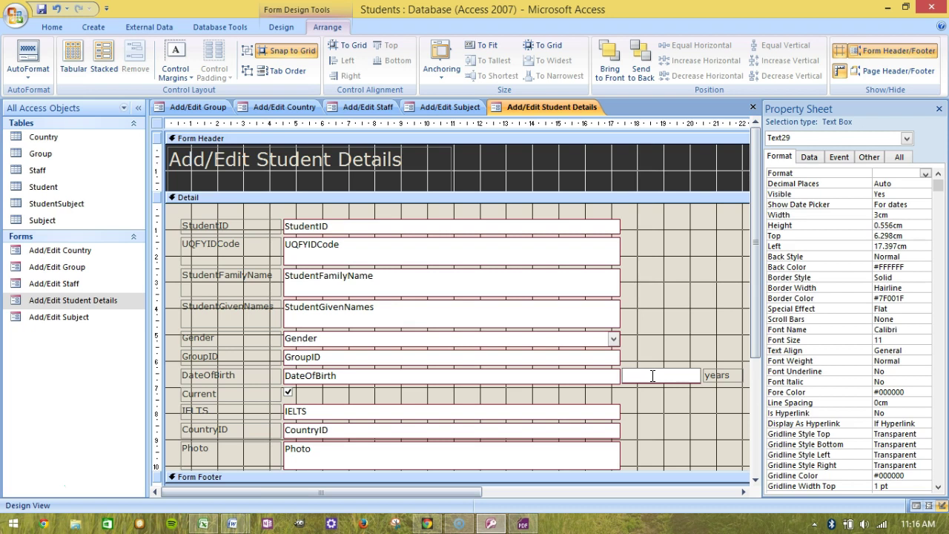
{"action": "left_click", "coordinate": [809, 157]}
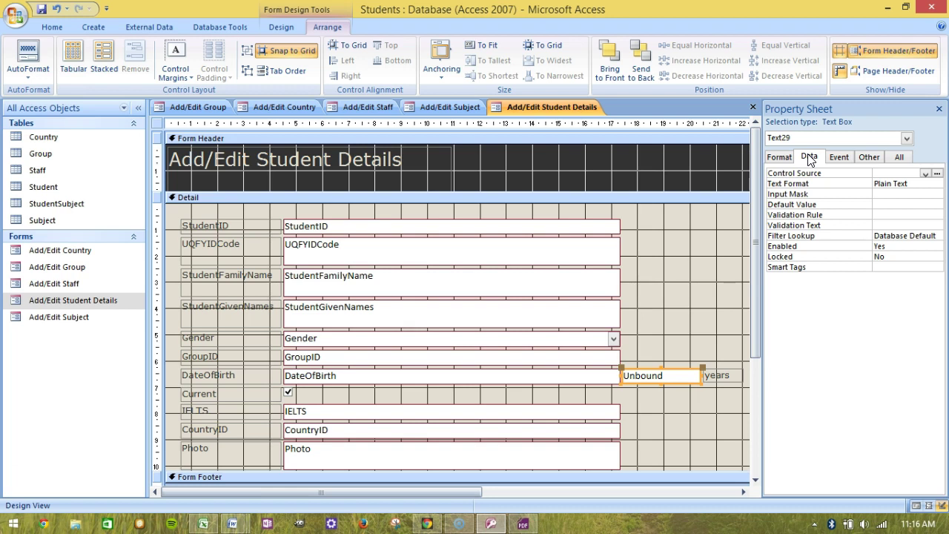
Step: Set the text box's Control Source to =Int((Now()-[DateOfBirth])/365), fixing the missing bracket
{"action": "left_click", "coordinate": [884, 174]}
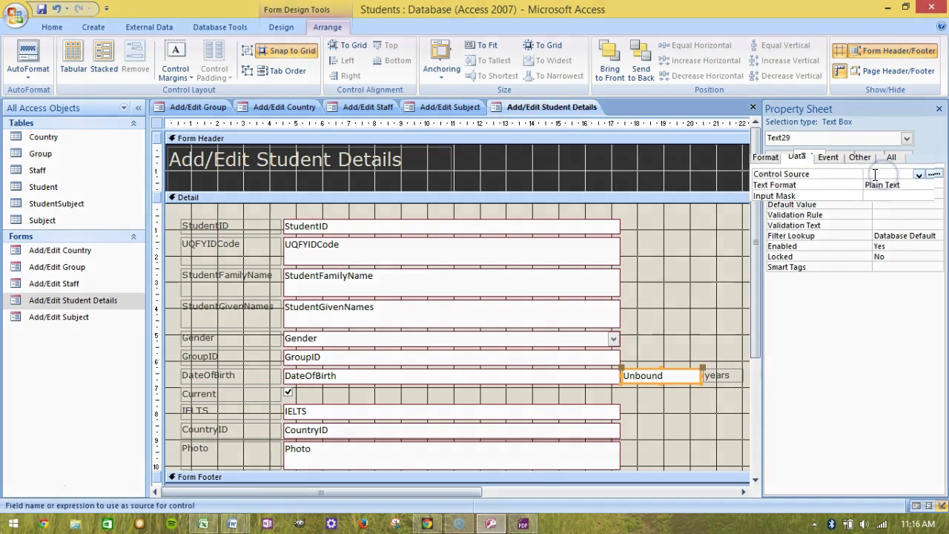
{"action": "type", "text": "Add/Edit"}
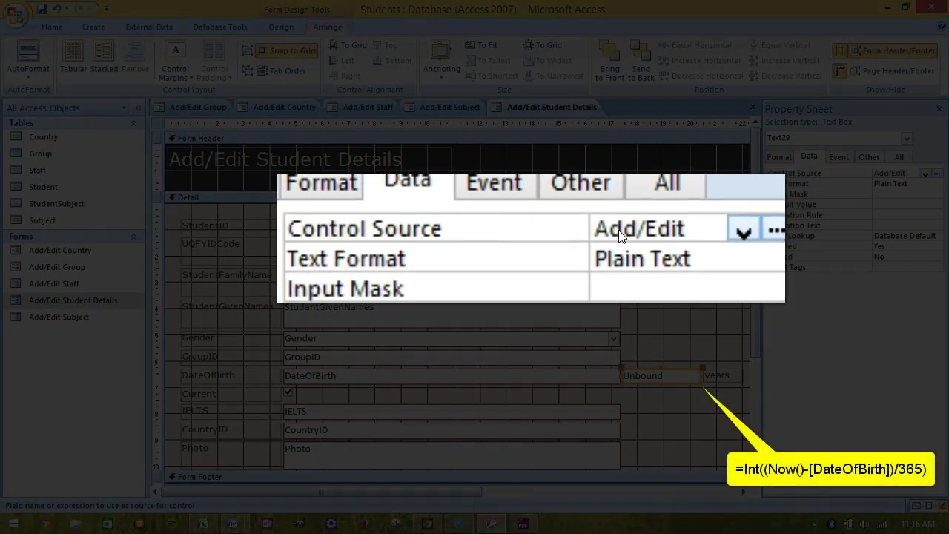
{"action": "left_click_drag", "start_coordinate": [912, 172], "coordinate": [807, 169]}
{"action": "key", "text": "BackSpace"}
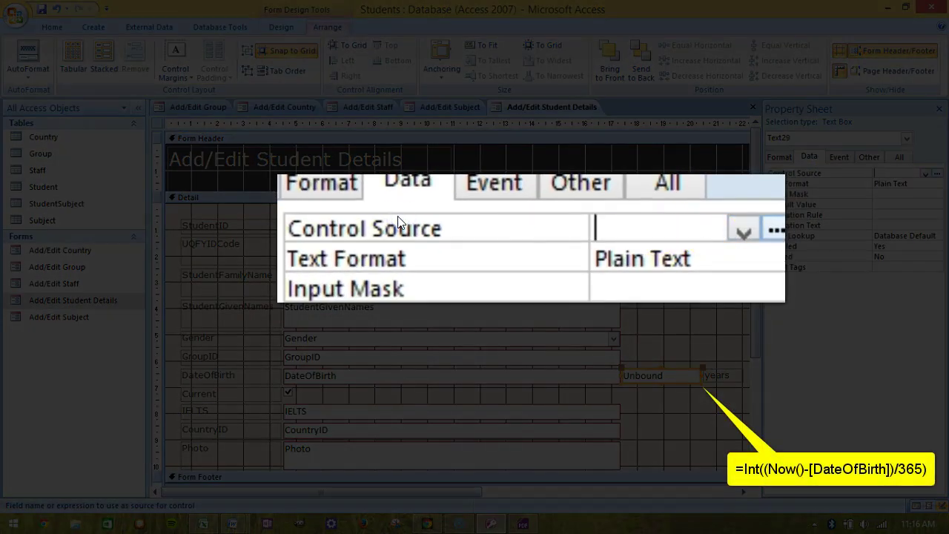
{"action": "type", "text": "=INT"}
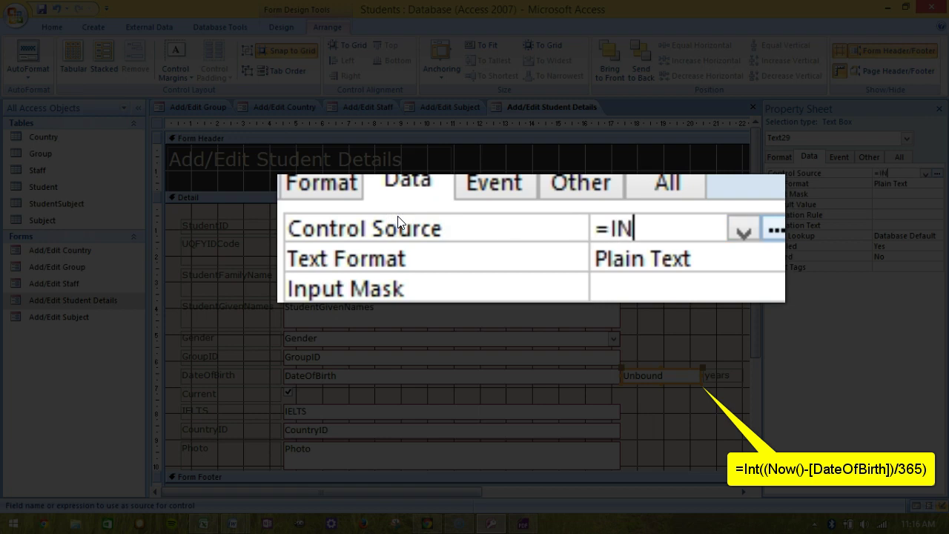
{"action": "key", "text": "BackSpace"}
{"action": "key", "text": "BackSpace"}
{"action": "type", "text": "nt("}
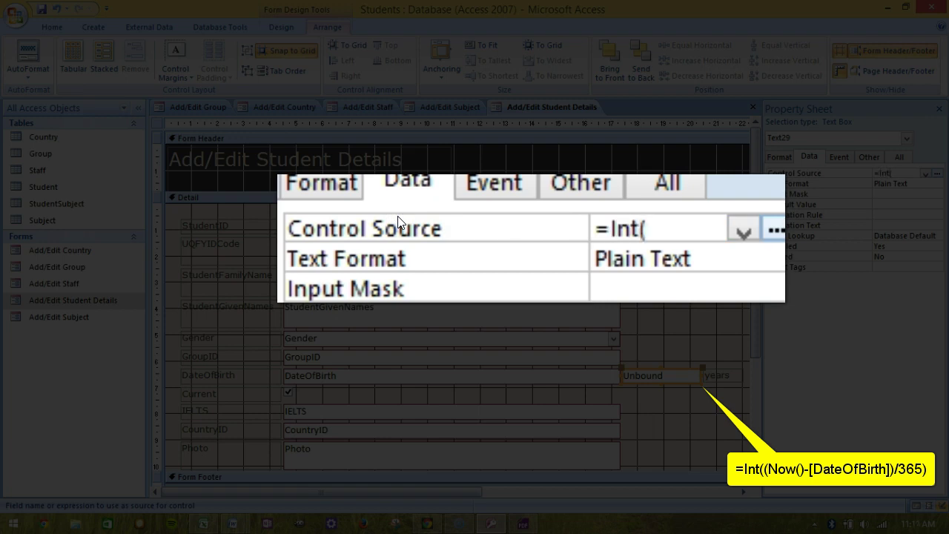
{"action": "type", "text": "Now"}
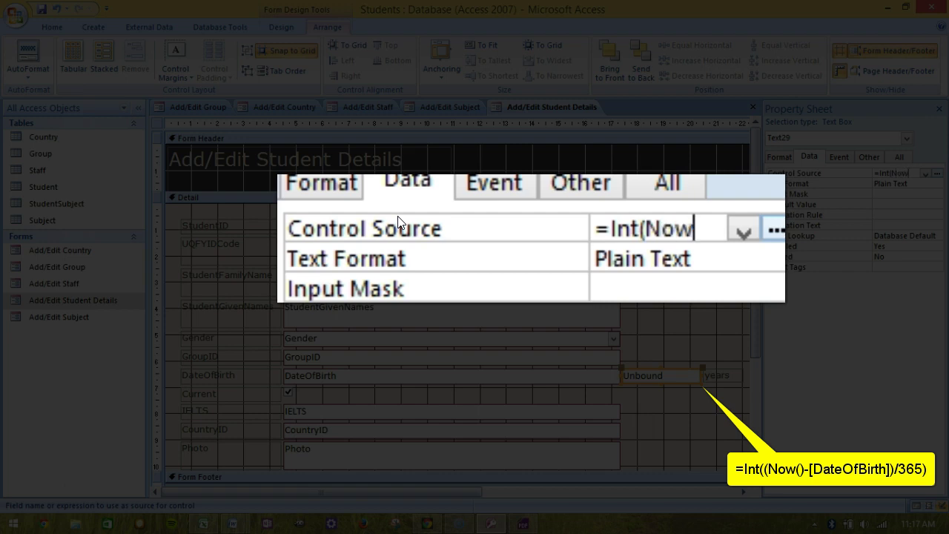
{"action": "type", "text": "()-["}
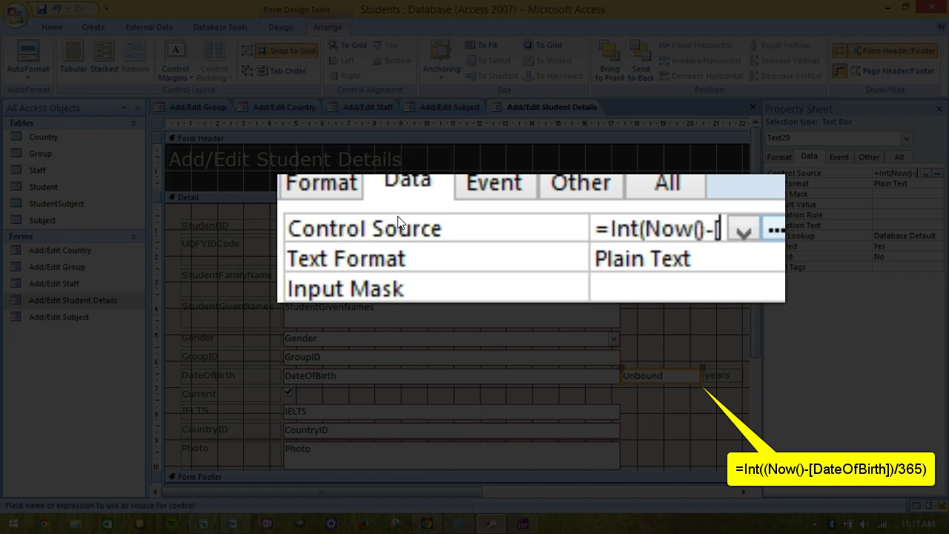
{"action": "type", "text": "DateOf"}
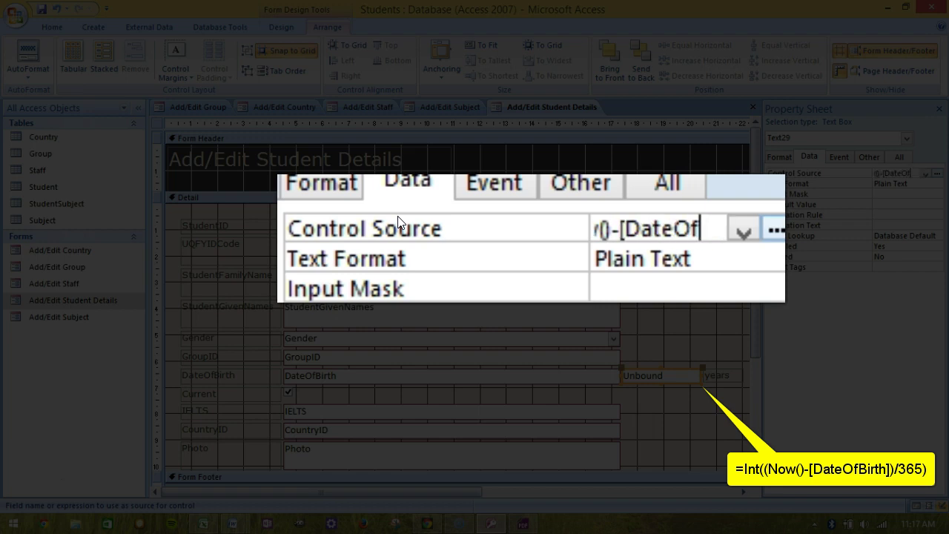
{"action": "type", "text": "Birth"}
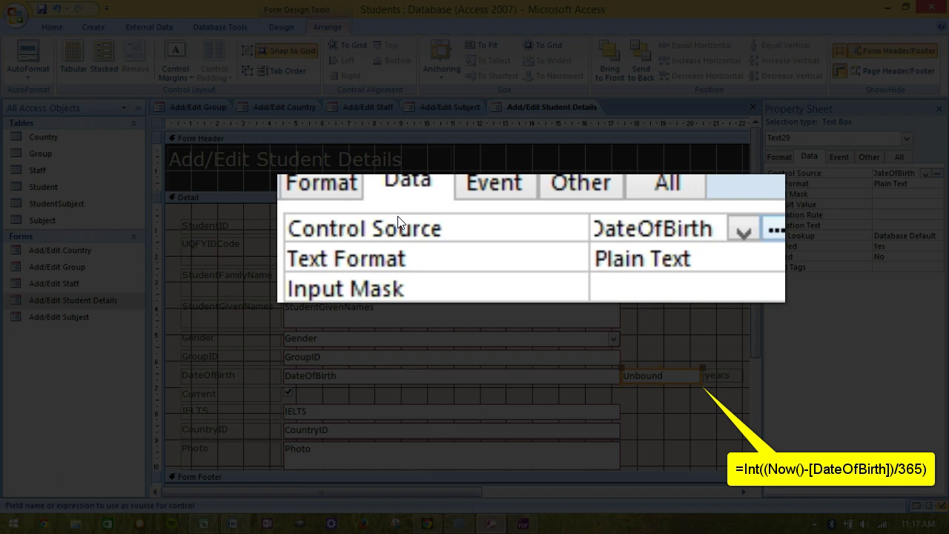
{"action": "type", "text": "])/365"}
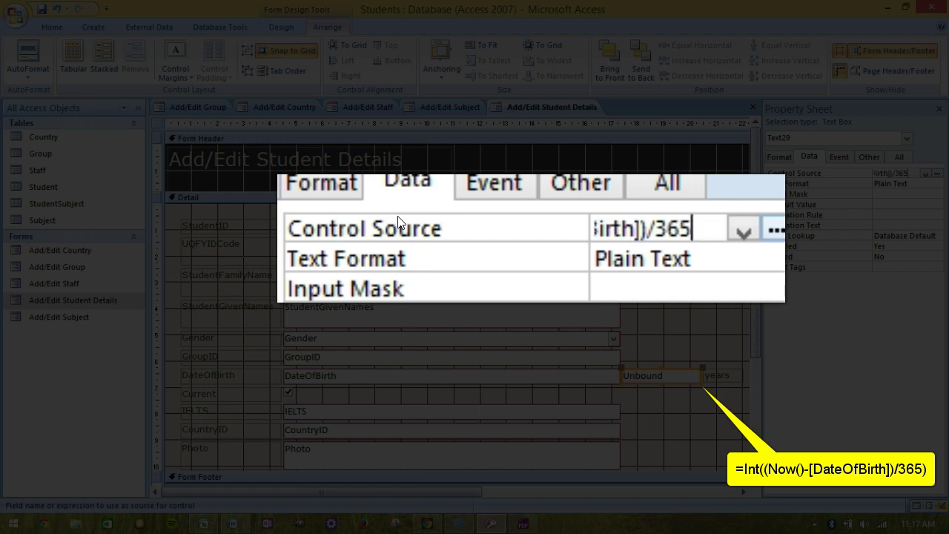
{"action": "type", "text": ")"}
{"action": "key", "text": "Left"}
{"action": "key", "text": "Left"}
{"action": "key", "text": "Left"}
{"action": "key", "text": "Left"}
{"action": "key", "text": "Left"}
{"action": "key", "text": "Left"}
{"action": "key", "text": "Left"}
{"action": "key", "text": "Left"}
{"action": "key", "text": "Left"}
{"action": "key", "text": "Left"}
{"action": "key", "text": "Left"}
{"action": "key", "text": "Left"}
{"action": "key", "text": "Left"}
{"action": "key", "text": "Left"}
{"action": "key", "text": "Left"}
{"action": "key", "text": "Left"}
{"action": "key", "text": "Left"}
{"action": "key", "text": "Left"}
{"action": "key", "text": "Left"}
{"action": "key", "text": "Left"}
{"action": "key", "text": "Left"}
{"action": "key", "text": "Left"}
{"action": "key", "text": "Left"}
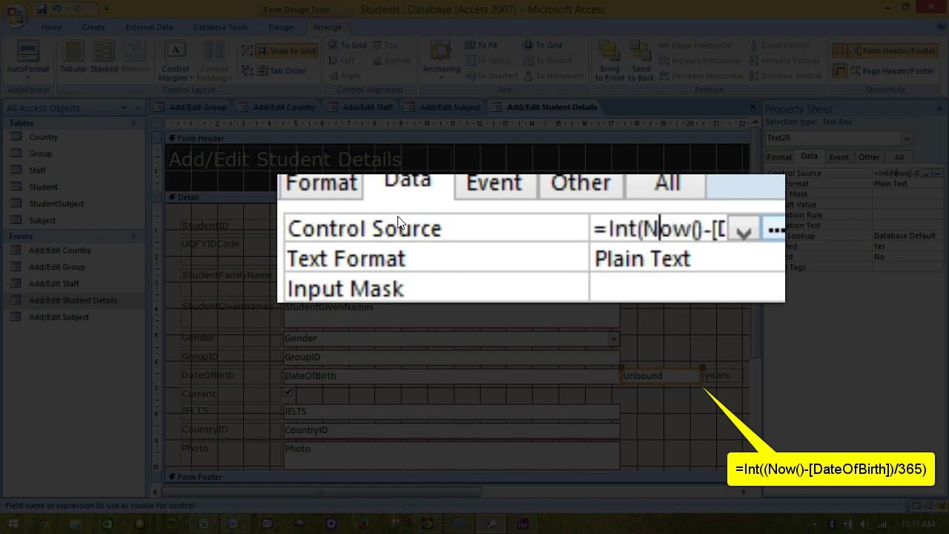
{"action": "type", "text": "("}
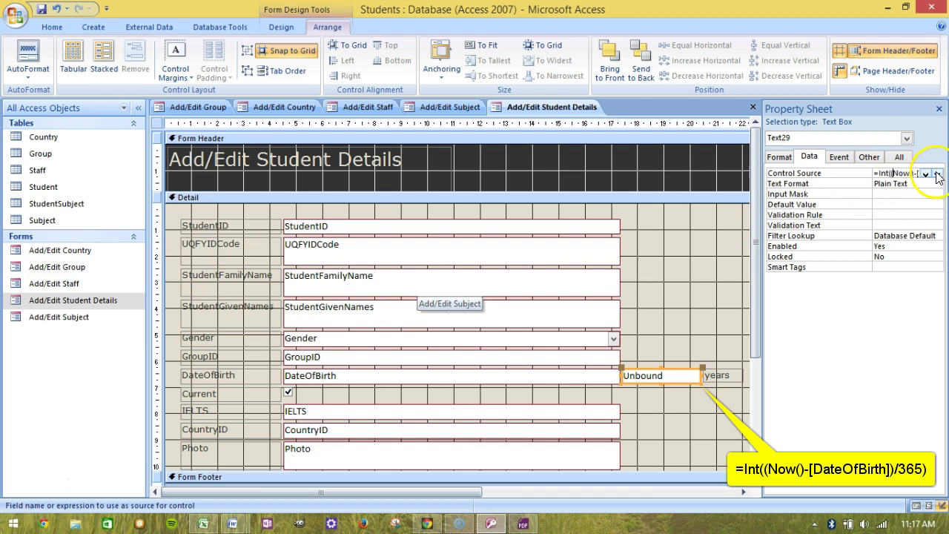
{"action": "left_click", "coordinate": [883, 184]}
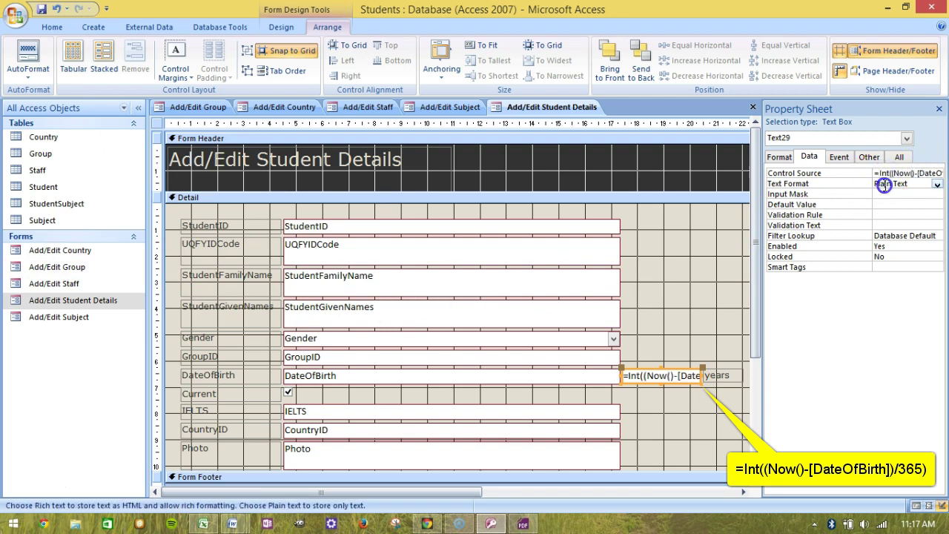
{"action": "left_click", "coordinate": [890, 173]}
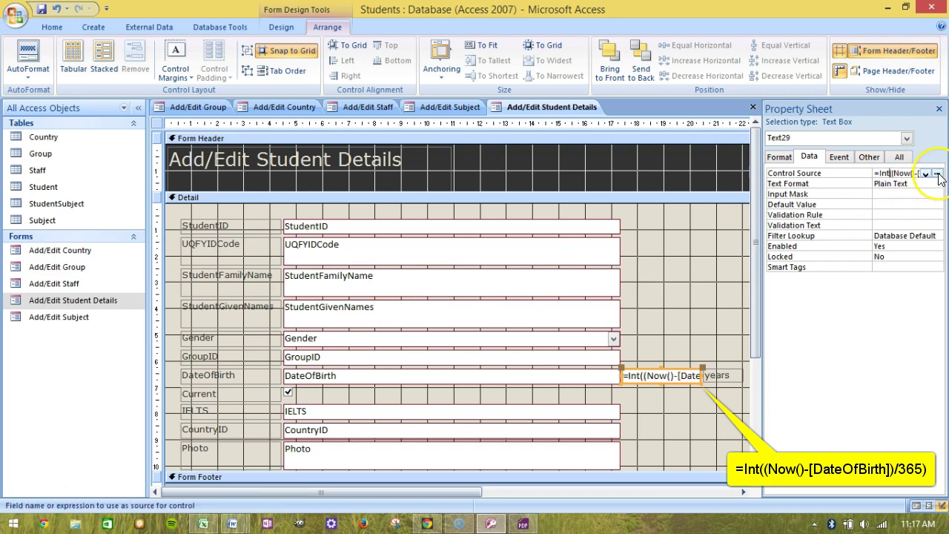
{"action": "left_click", "coordinate": [937, 173]}
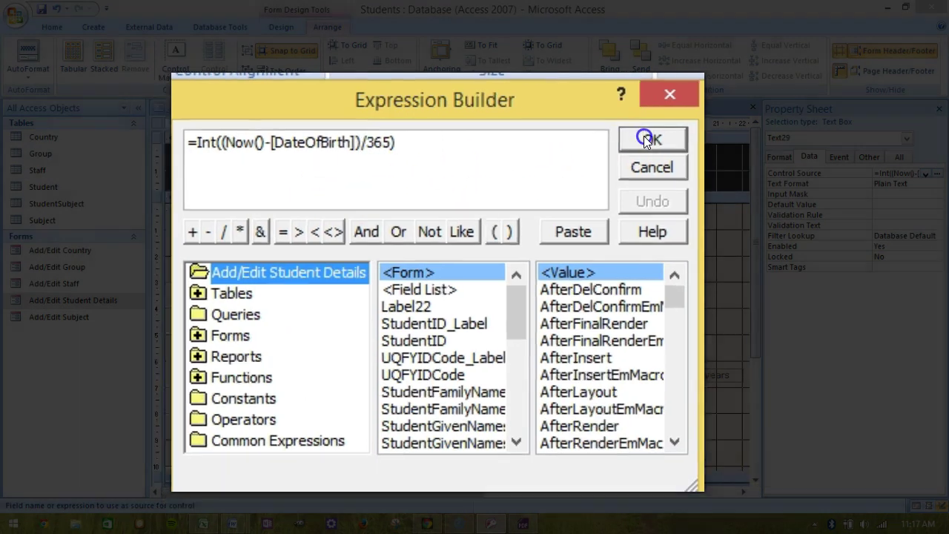
{"action": "left_click", "coordinate": [644, 136]}
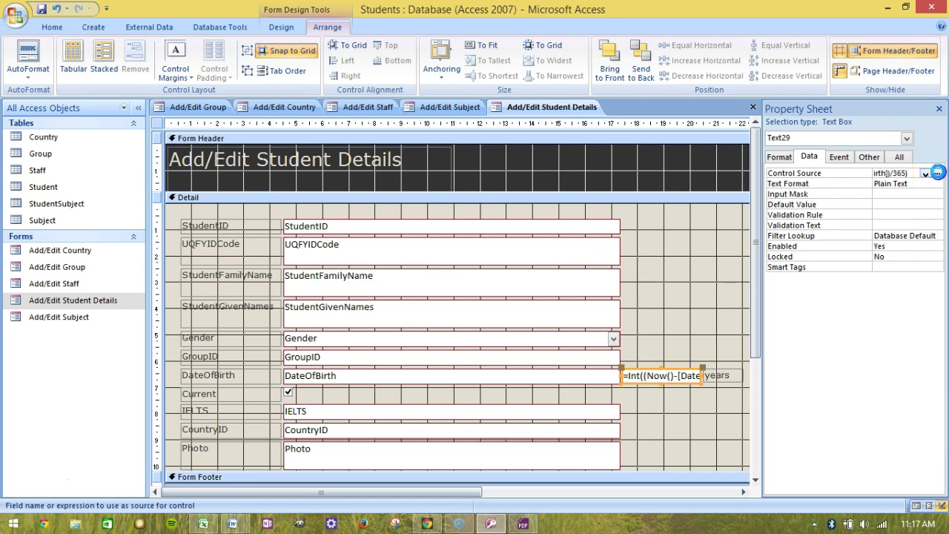
{"action": "left_click", "coordinate": [937, 173]}
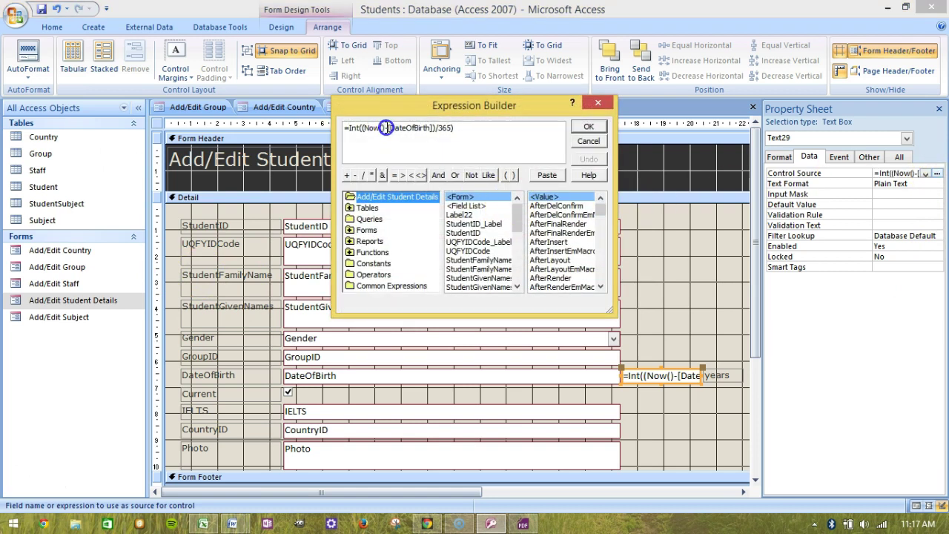
{"action": "left_click_drag", "start_coordinate": [385, 127], "coordinate": [365, 130]}
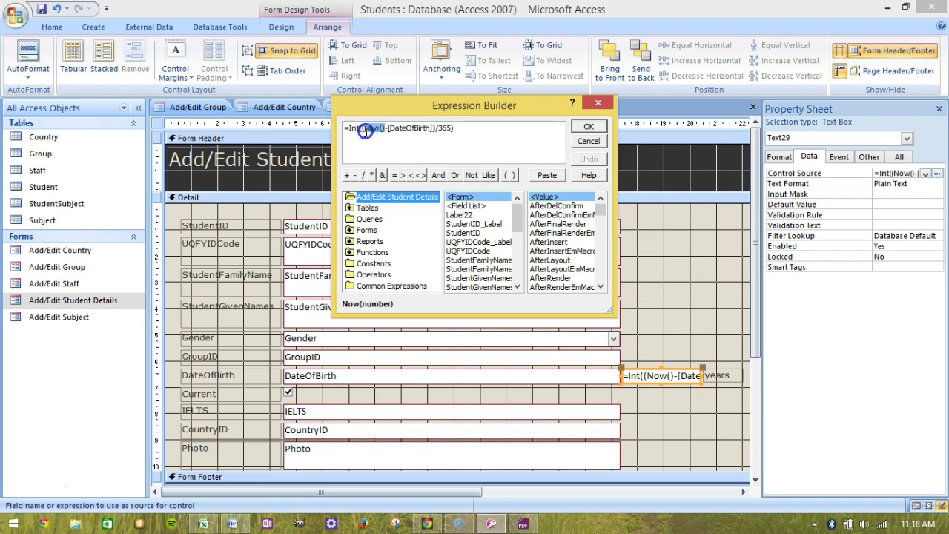
{"action": "left_click", "coordinate": [359, 126]}
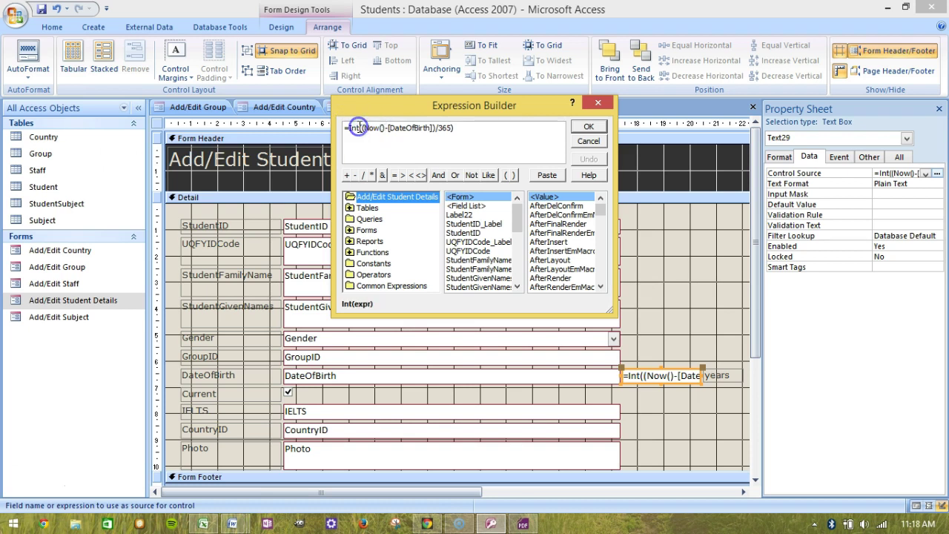
{"action": "left_click", "coordinate": [350, 129]}
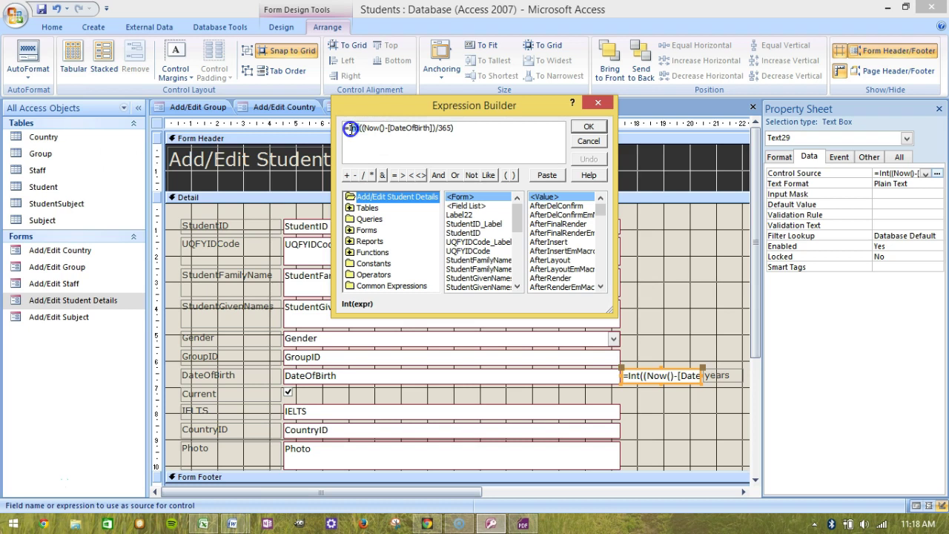
{"action": "double_click", "coordinate": [350, 128]}
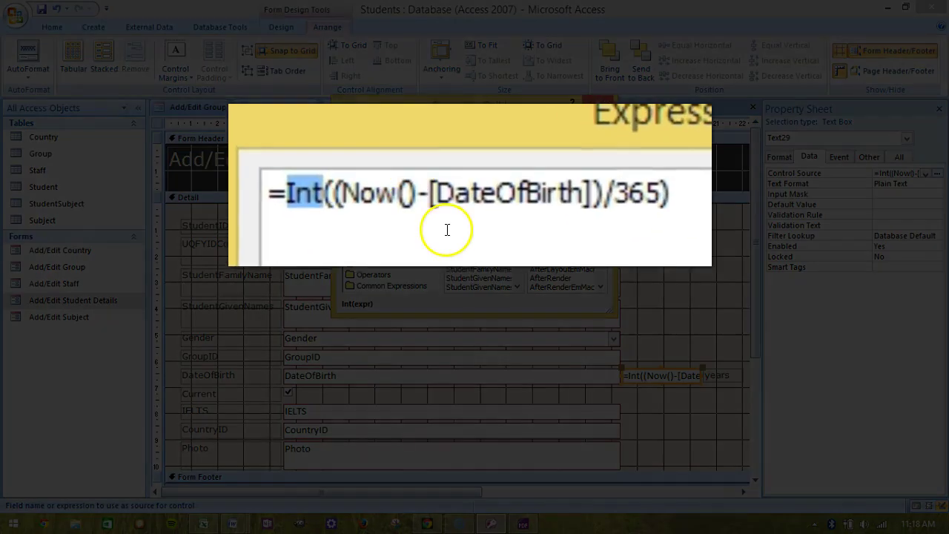
{"action": "left_click", "coordinate": [393, 136]}
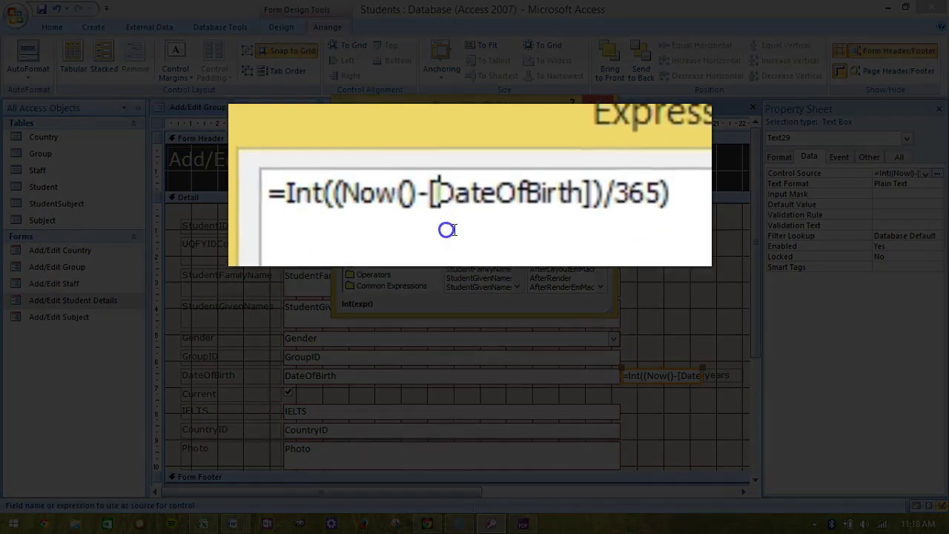
{"action": "left_click_drag", "start_coordinate": [584, 193], "coordinate": [340, 203]}
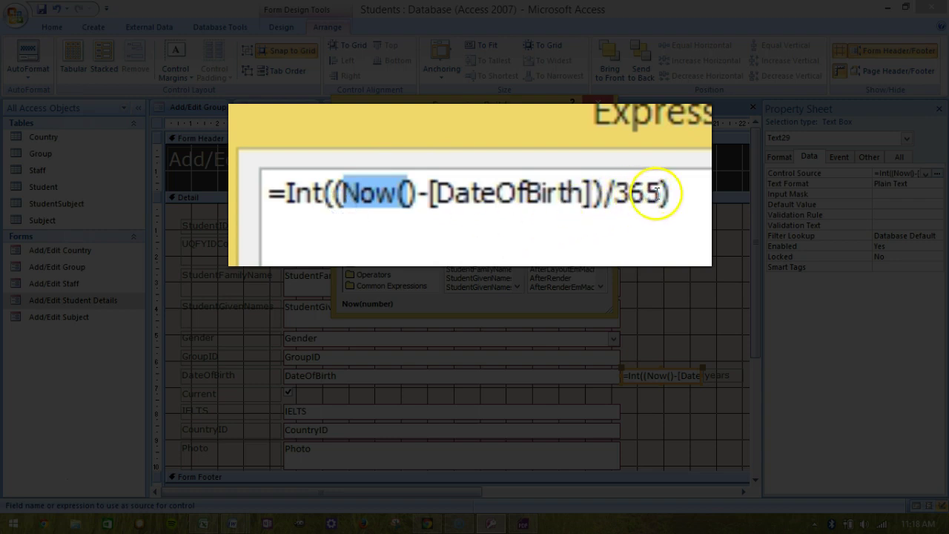
{"action": "left_click_drag", "start_coordinate": [657, 192], "coordinate": [605, 194]}
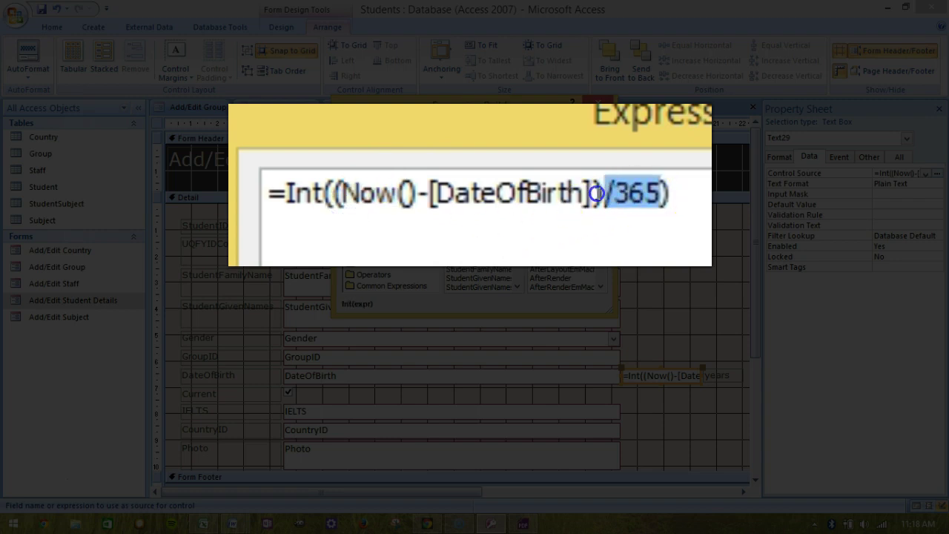
{"action": "left_click", "coordinate": [472, 142]}
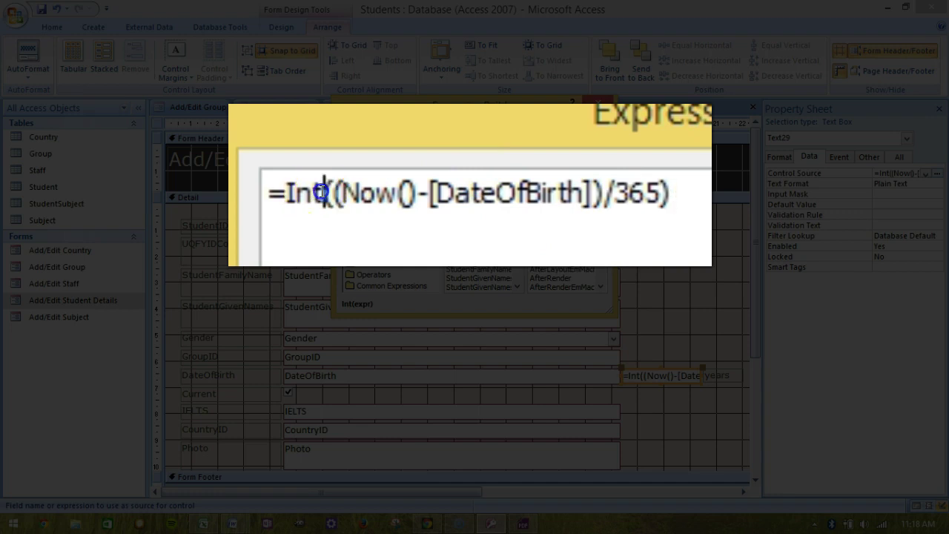
{"action": "left_click_drag", "start_coordinate": [323, 192], "coordinate": [289, 192]}
{"action": "left_click", "coordinate": [484, 144]}
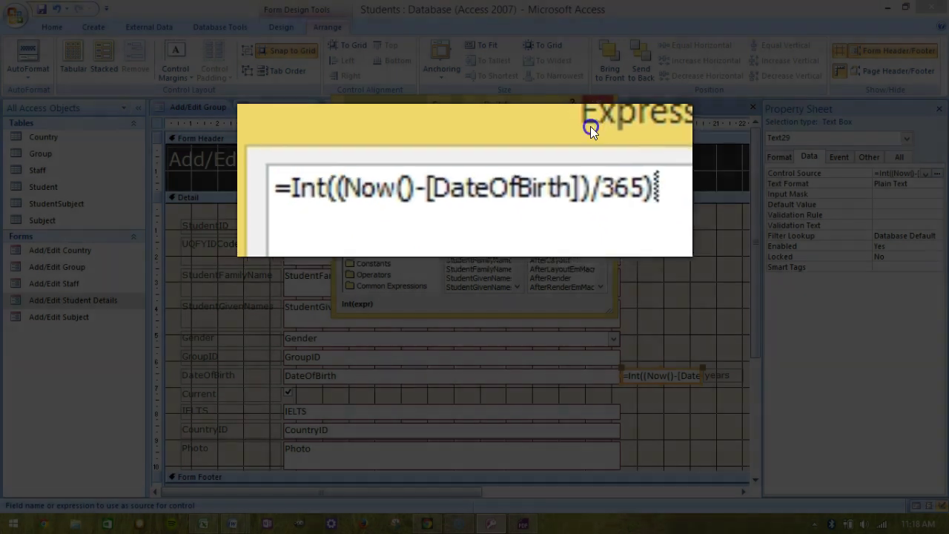
{"action": "left_click", "coordinate": [590, 126]}
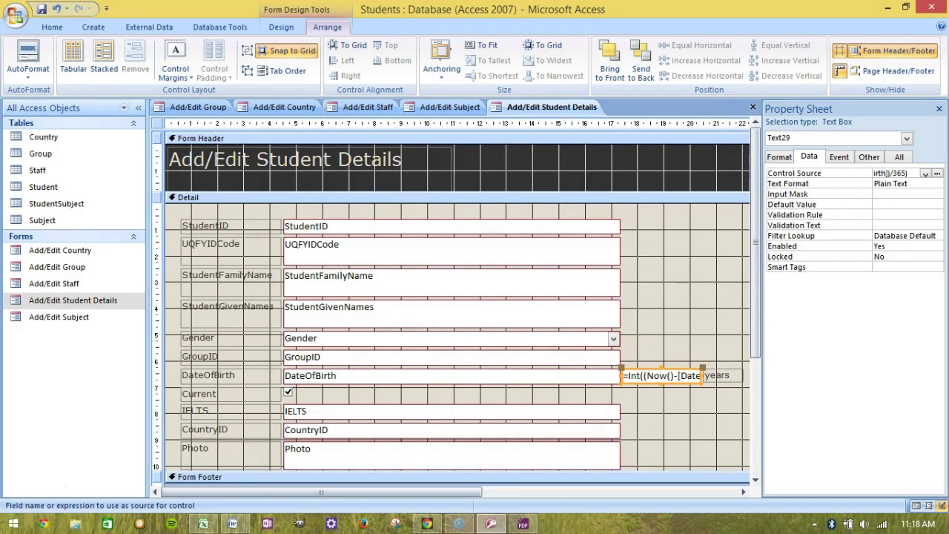
Step: Switch the Student Details form to Form View to show live student records
{"action": "left_click", "coordinate": [52, 27]}
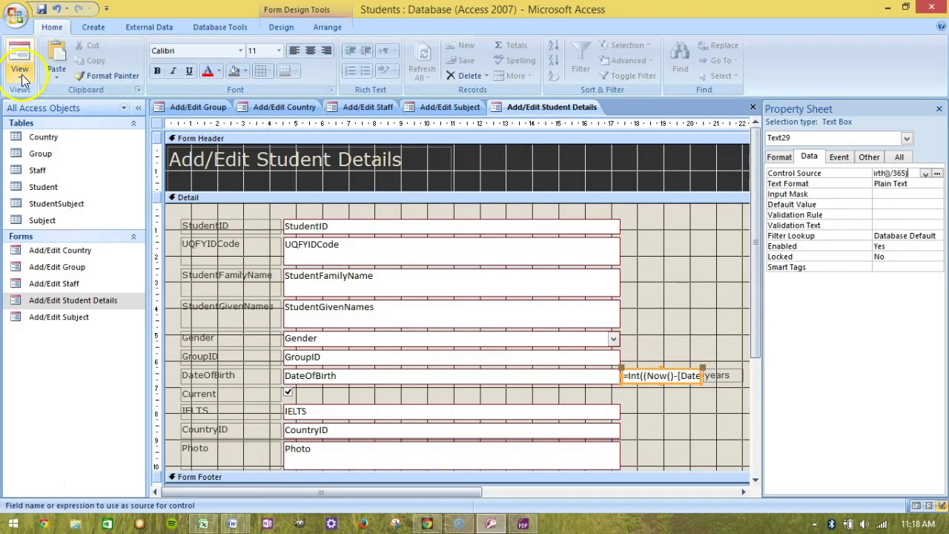
{"action": "left_click", "coordinate": [21, 74]}
{"action": "left_click", "coordinate": [25, 100]}
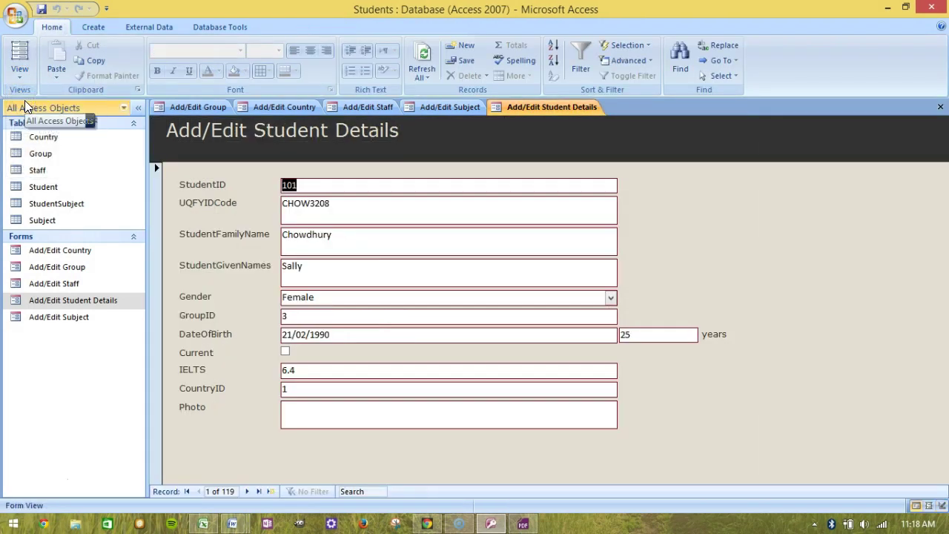
Step: Step through the records up to record 10 of 119, checking each calculated age (23 years)
{"action": "left_click", "coordinate": [247, 491]}
{"action": "left_click", "coordinate": [247, 491]}
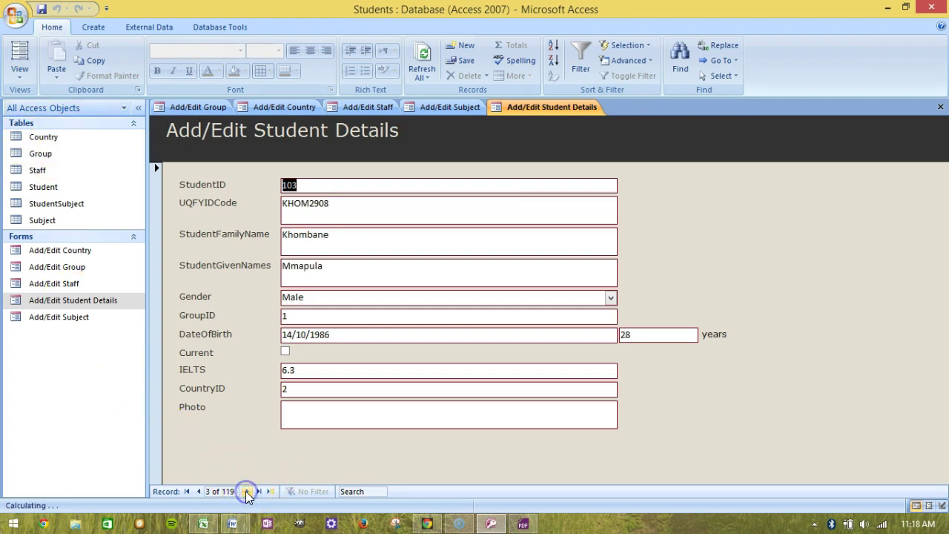
{"action": "left_click", "coordinate": [247, 491]}
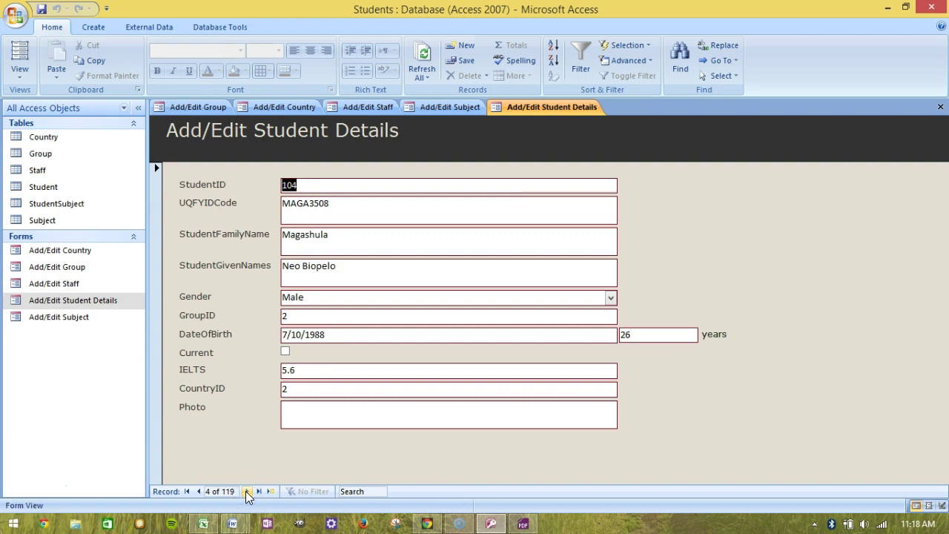
{"action": "left_click", "coordinate": [247, 491]}
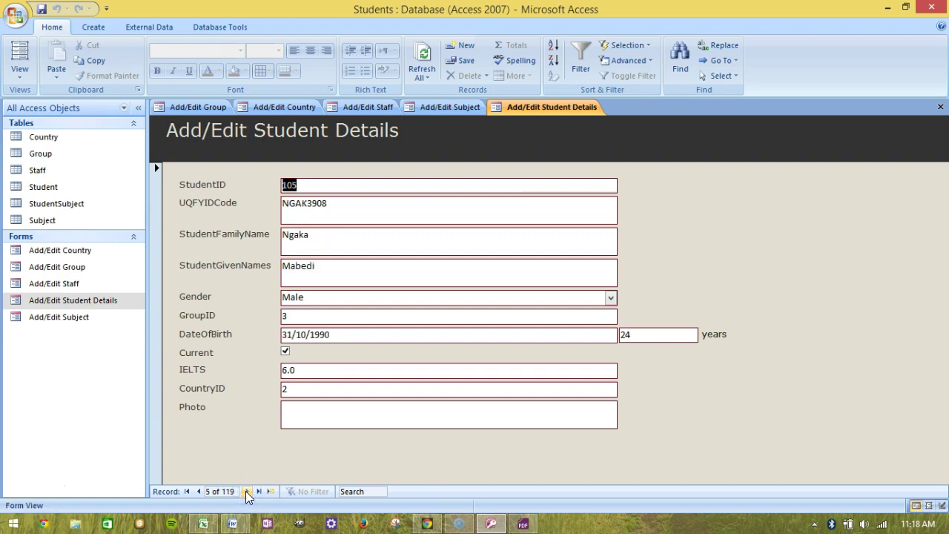
{"action": "left_click", "coordinate": [247, 491]}
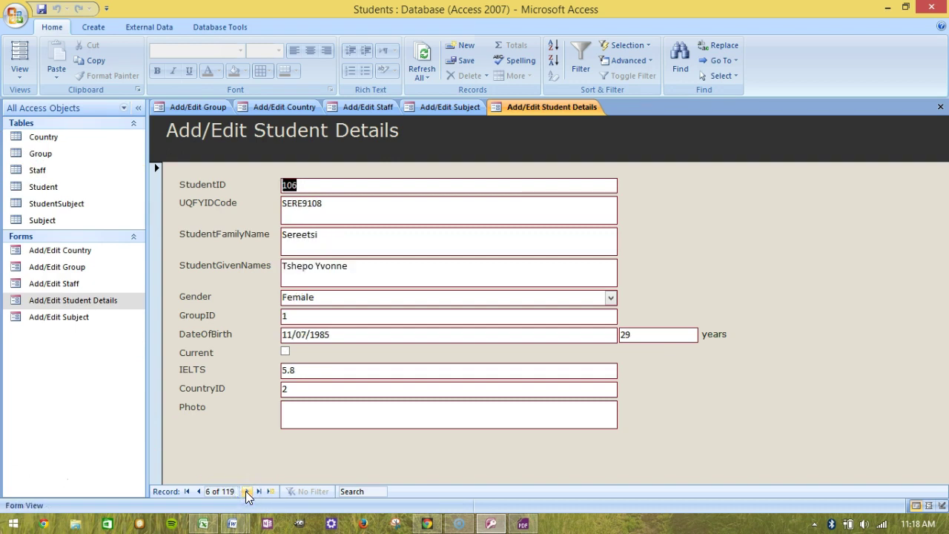
{"action": "left_click", "coordinate": [247, 490]}
{"action": "left_click", "coordinate": [247, 490]}
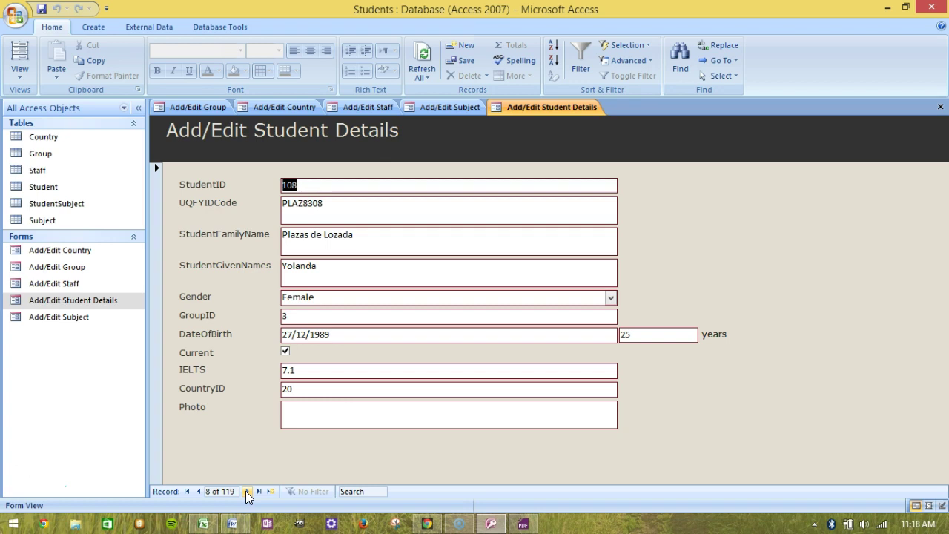
{"action": "left_click", "coordinate": [247, 491]}
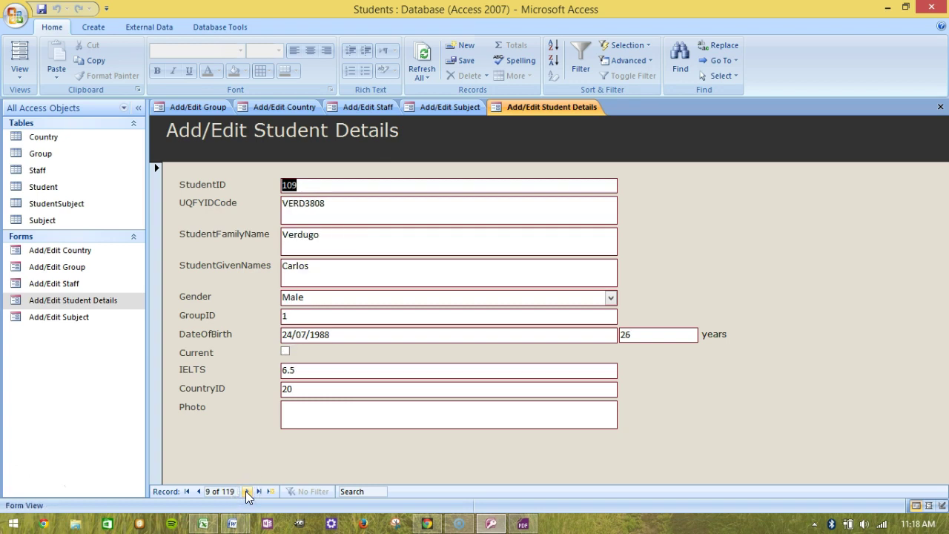
{"action": "left_click", "coordinate": [247, 491]}
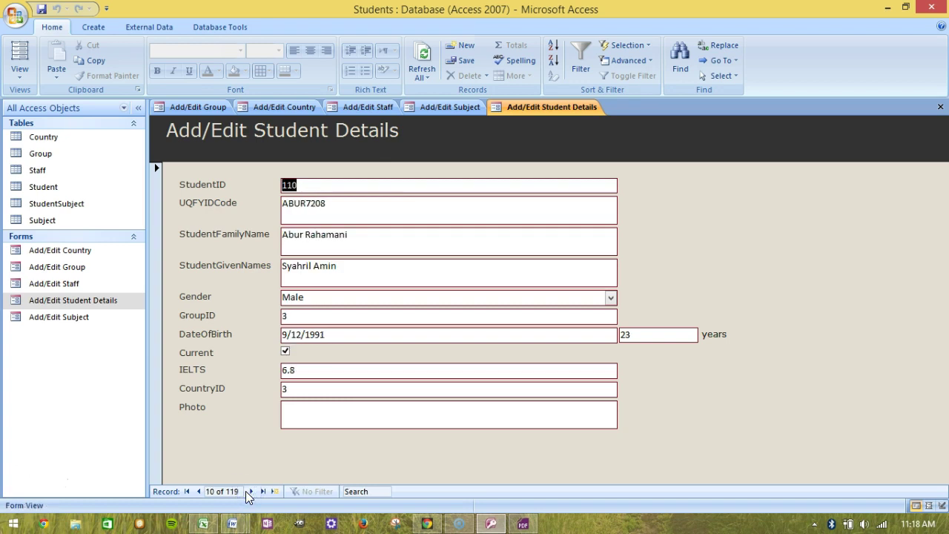